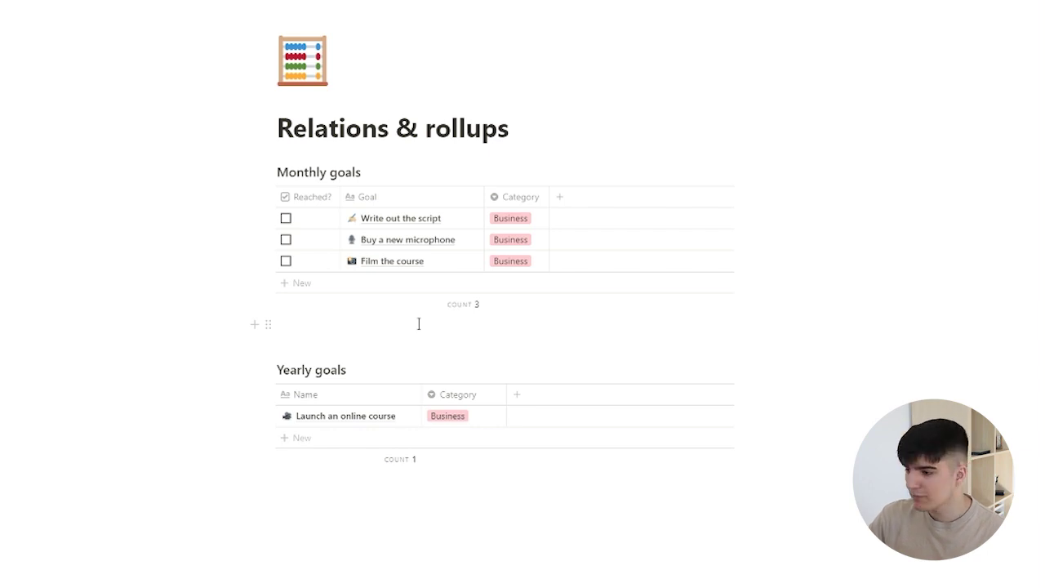
- Add a new column to the Monthly goals table and set its property type to Relation
click(561, 201)
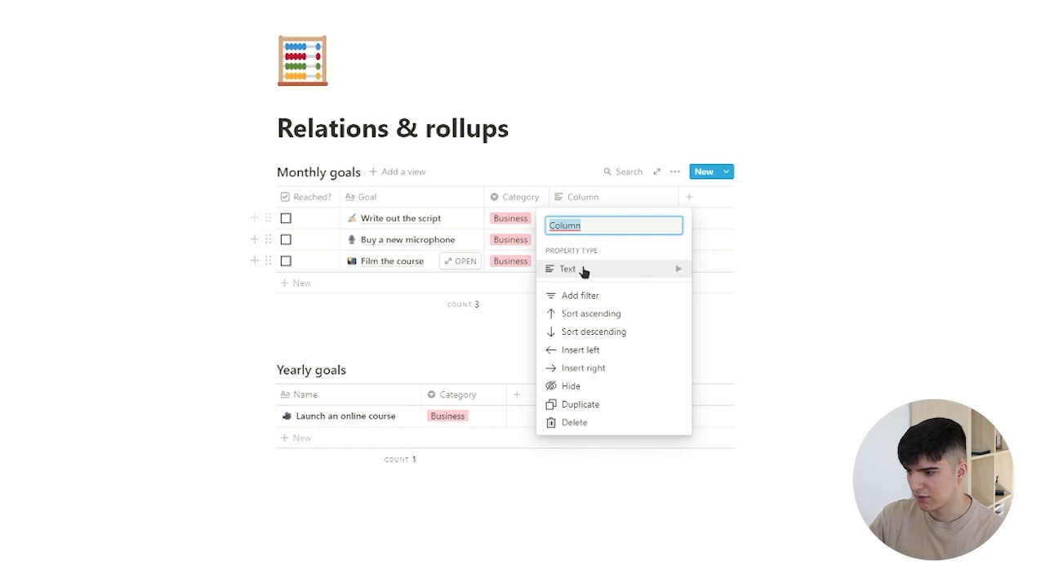
mouse_move(584, 278)
scroll(732, 331, down, 2)
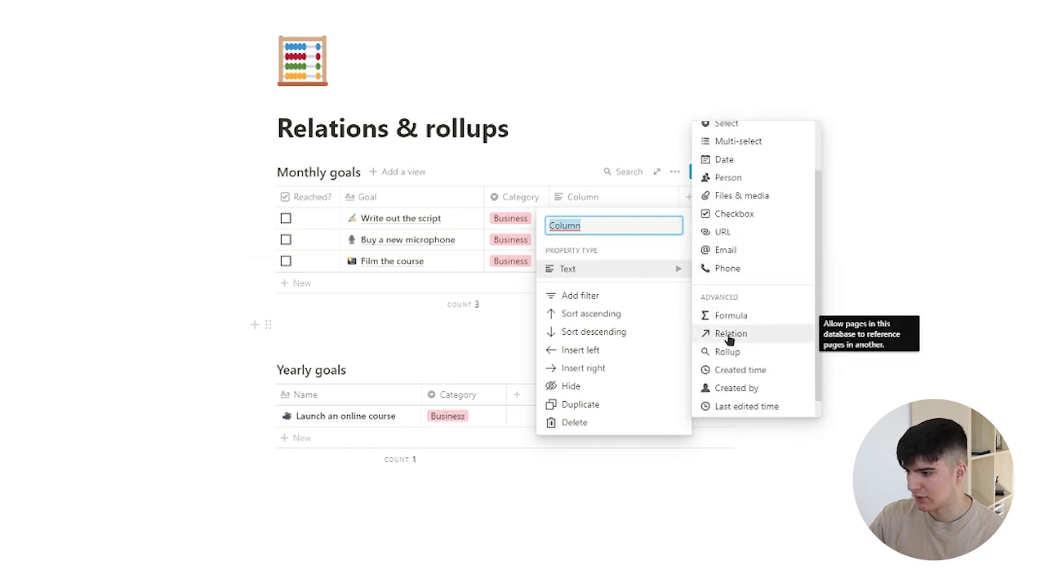
click(729, 335)
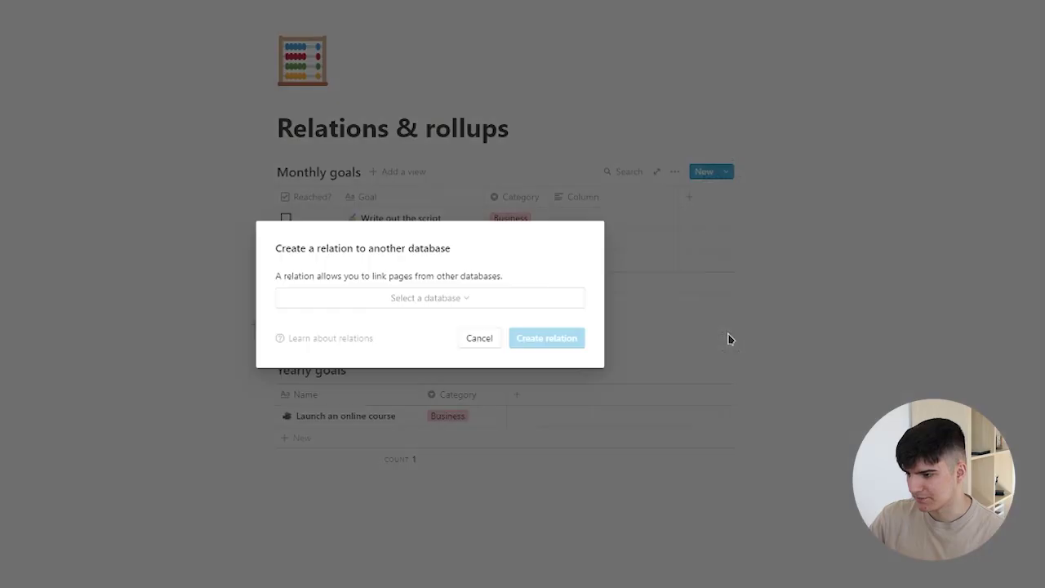
- Search the databases for "yearly" and create the relation to Yearly goals in Relations & rollups
click(380, 303)
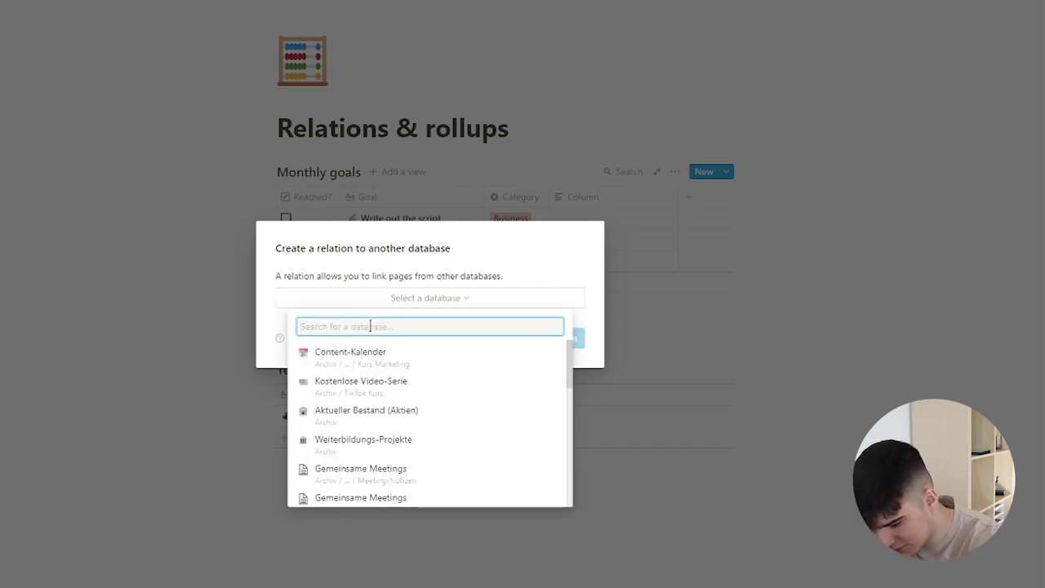
text(yealr)
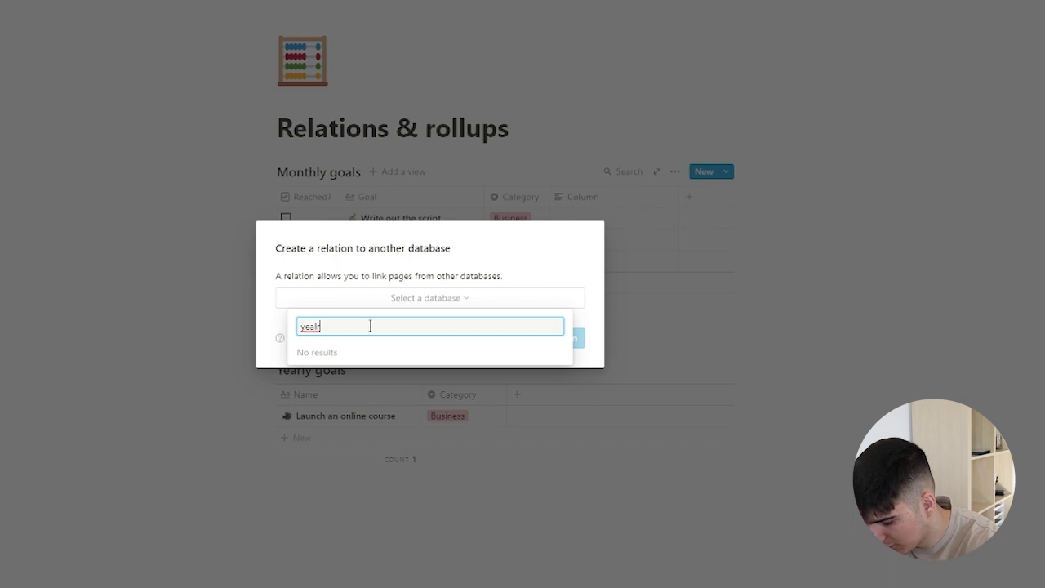
key(BackSpace)
key(BackSpace)
text(rly)
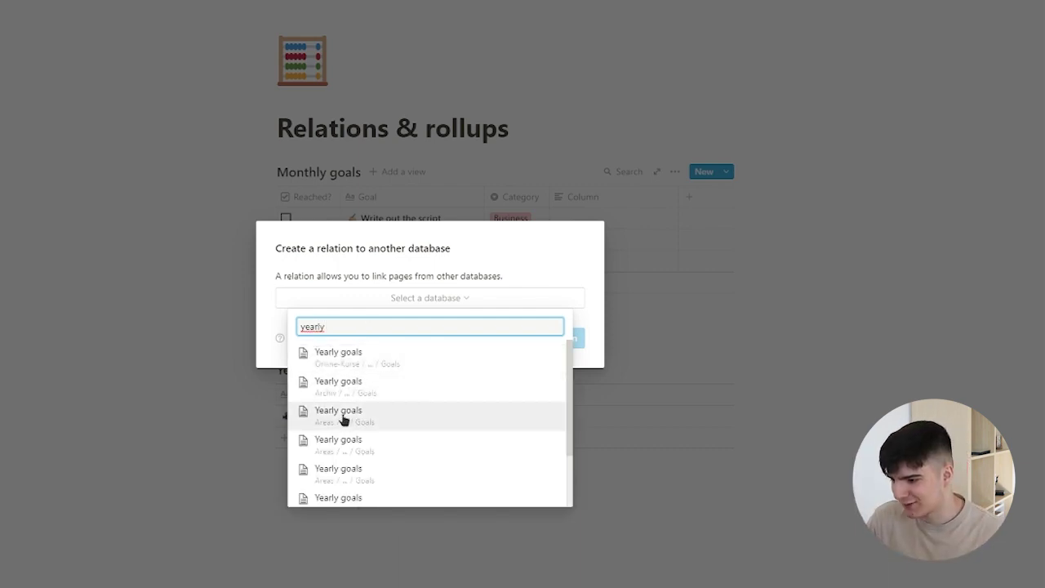
scroll(359, 400, down, 2)
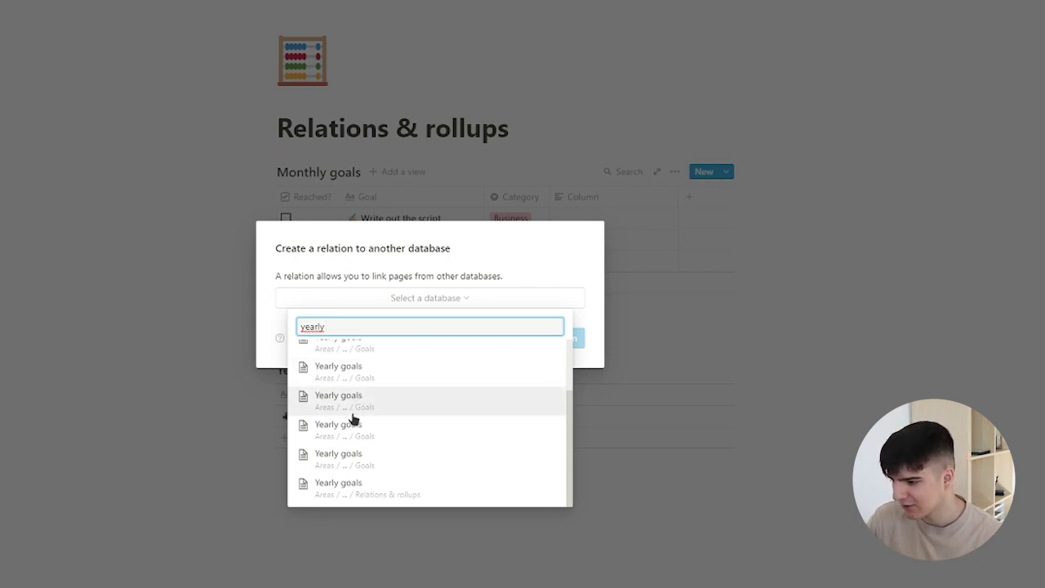
click(367, 494)
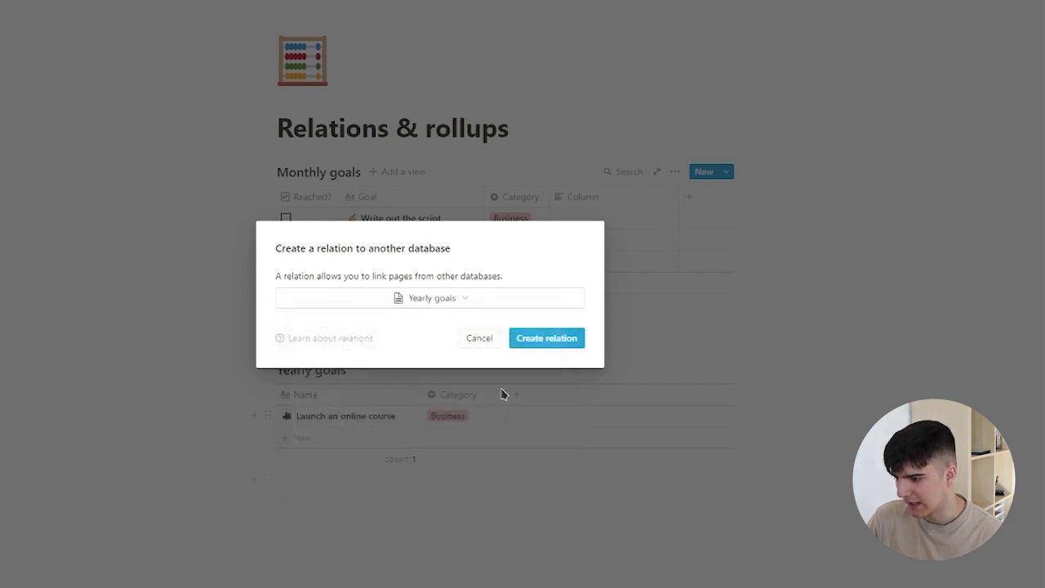
click(537, 340)
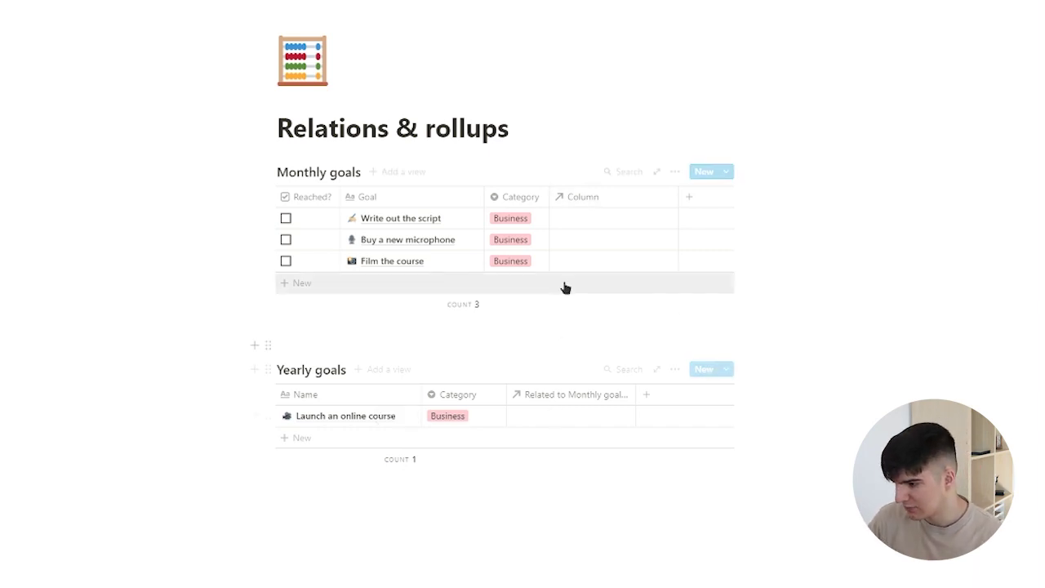
- Rename the new relation column in the Monthly goals table to "Yearly goal"
click(585, 203)
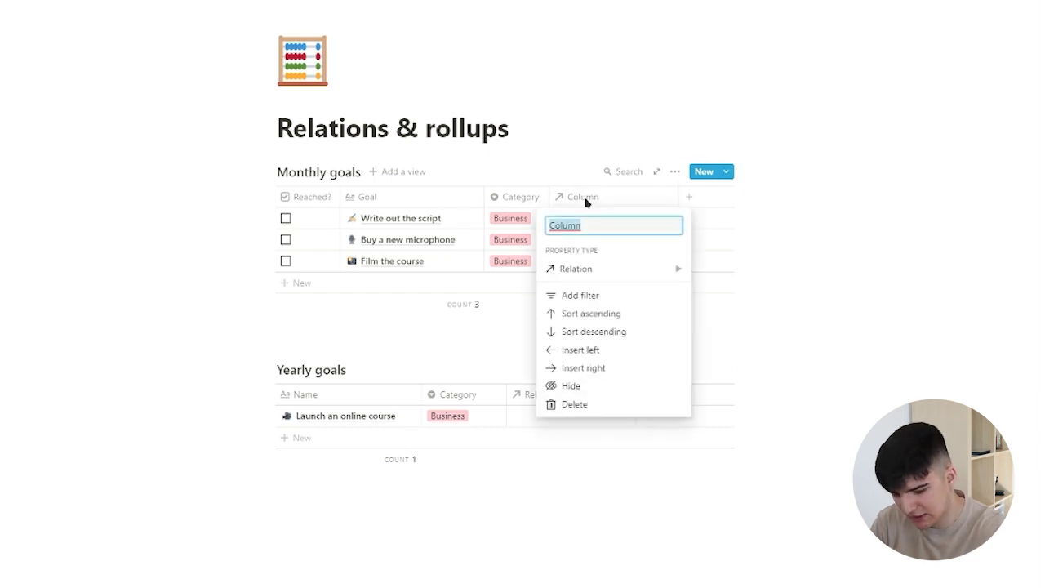
text(Yearl)
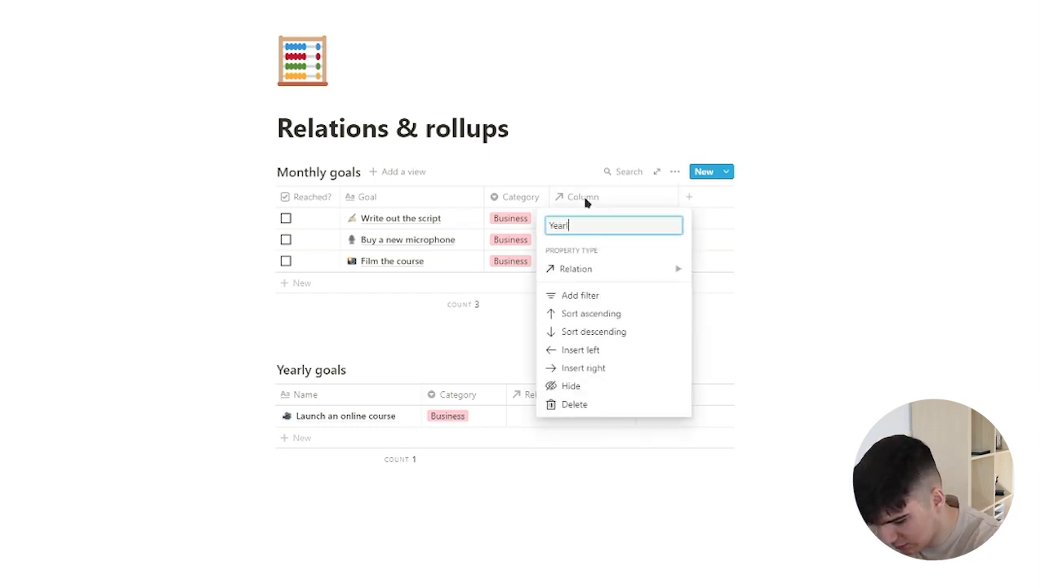
text(y goal)
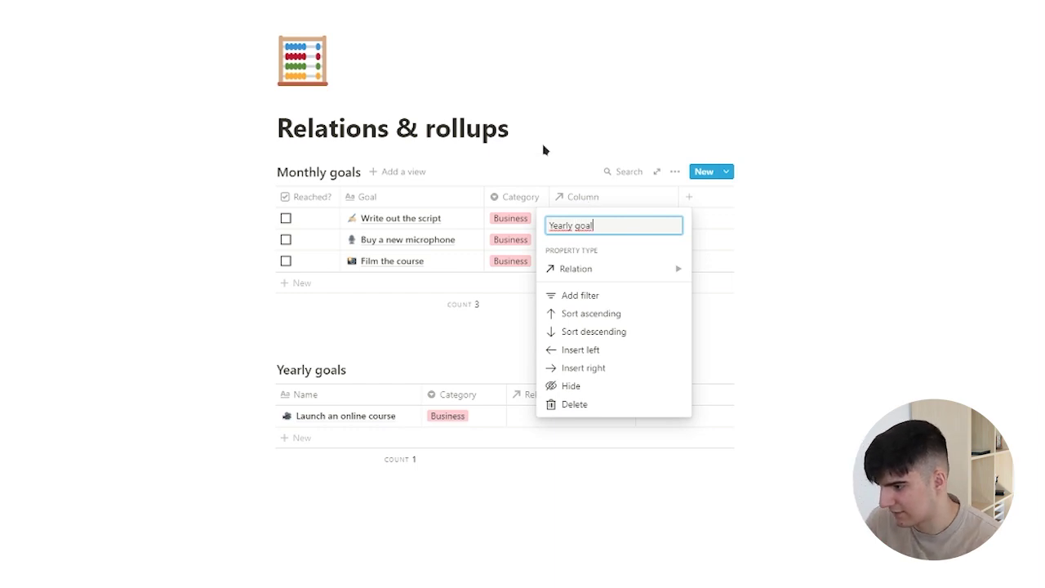
click(544, 152)
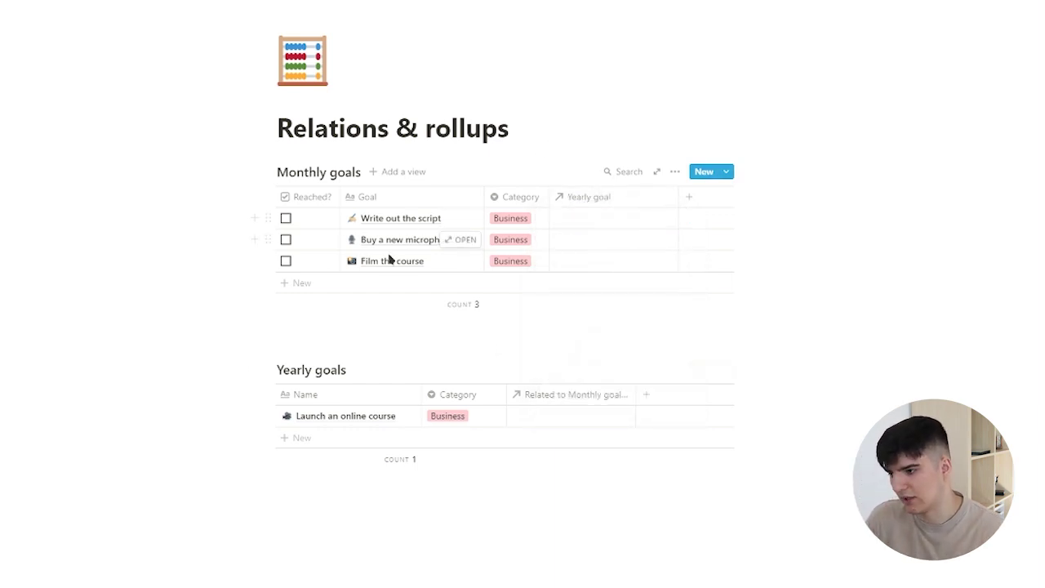
- Rename the related column in the Yearly goals table to "Monthly goals"
scroll(88, 224, down, 1)
click(548, 377)
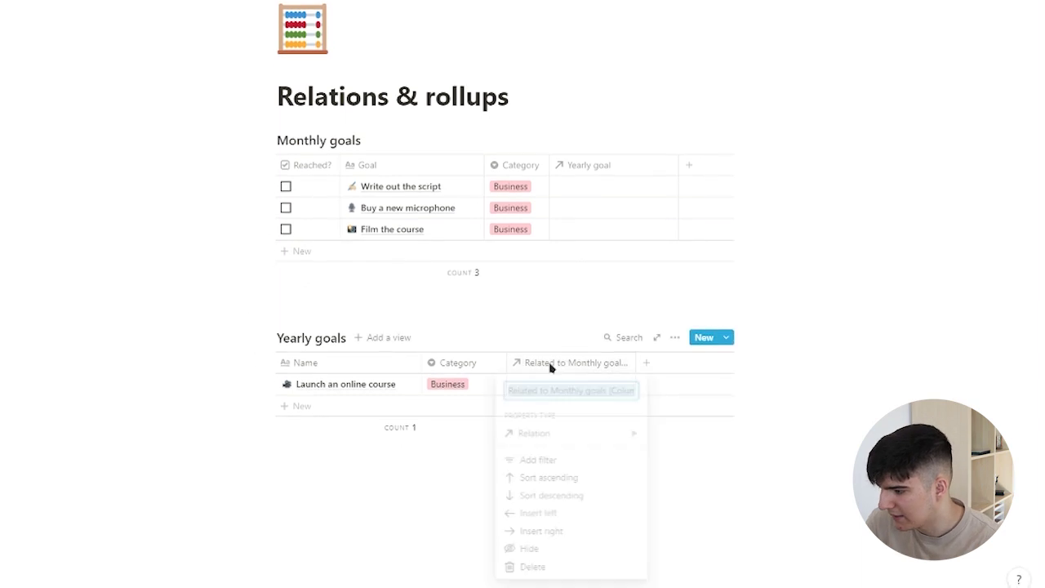
text(Monthly goals)
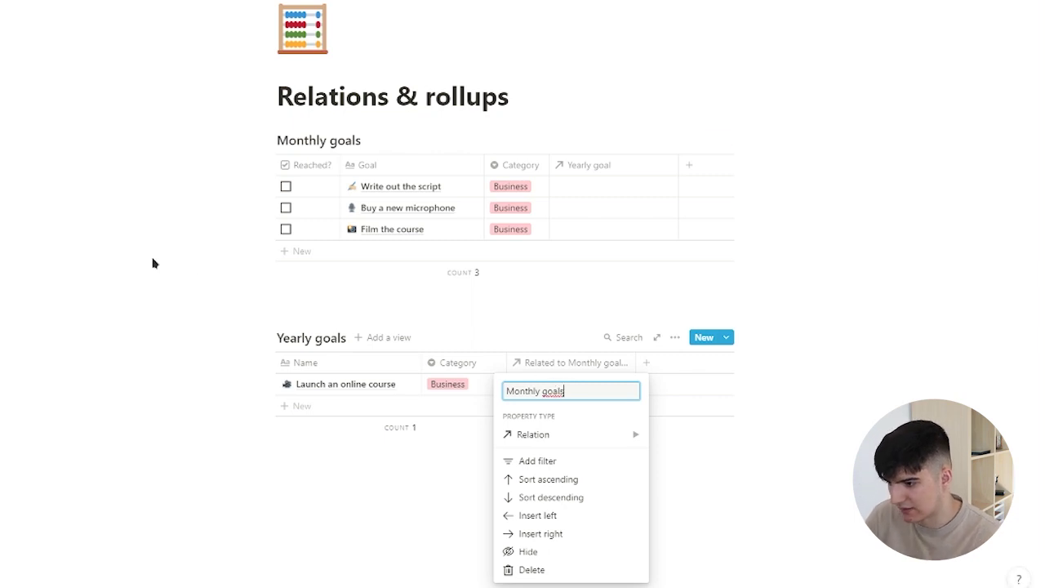
key(Return)
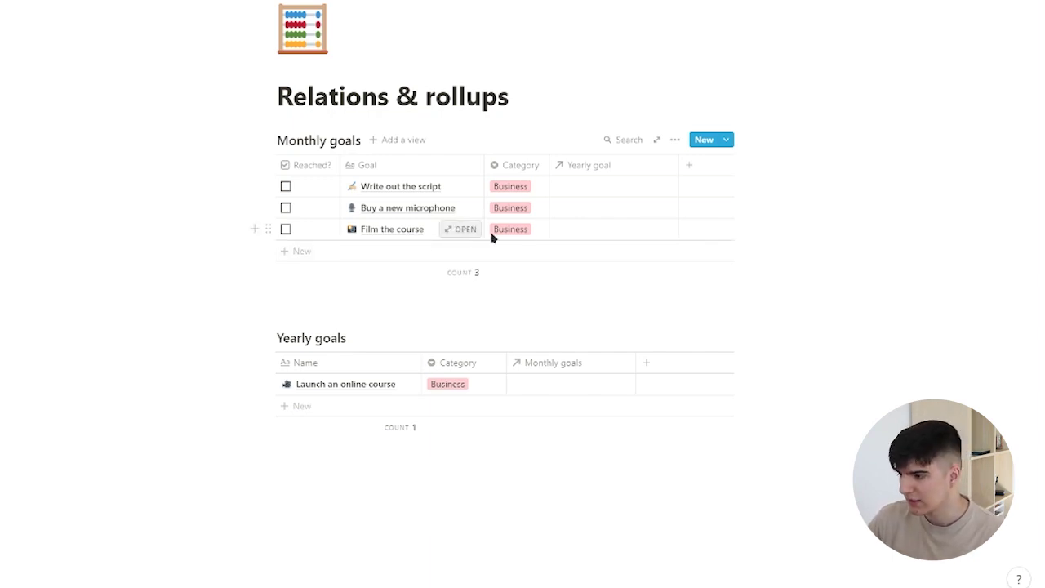
- Link the goal "Write out the script" to "Launch an online course" and widen the Yearly goal column to fit on one line
click(575, 189)
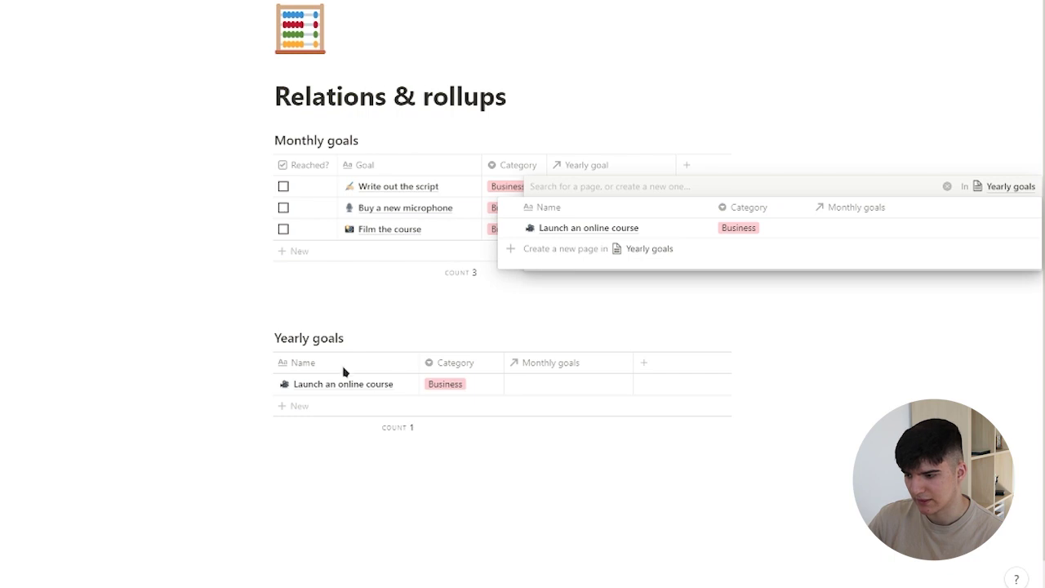
mouse_move(557, 236)
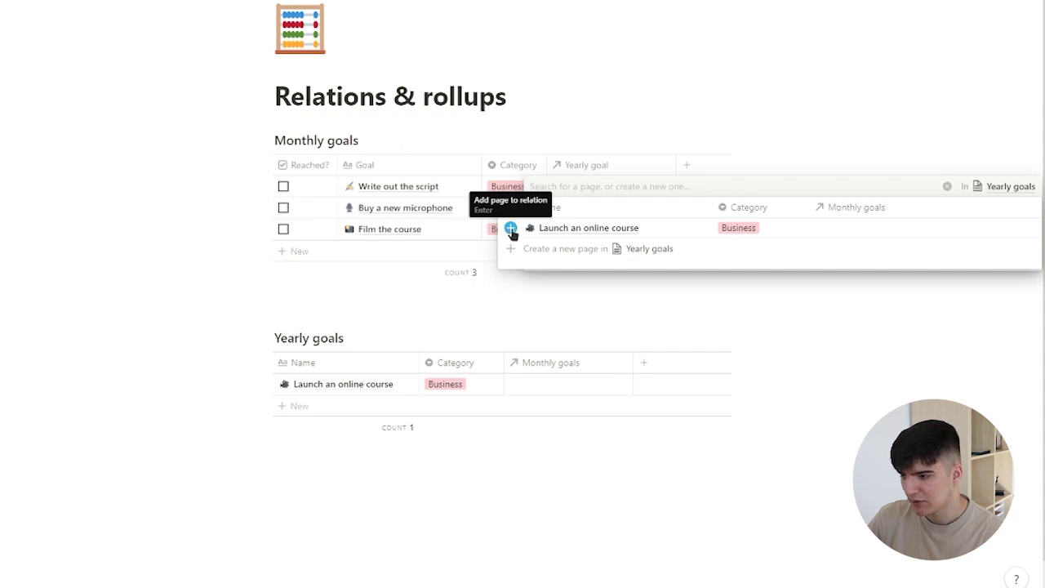
click(511, 231)
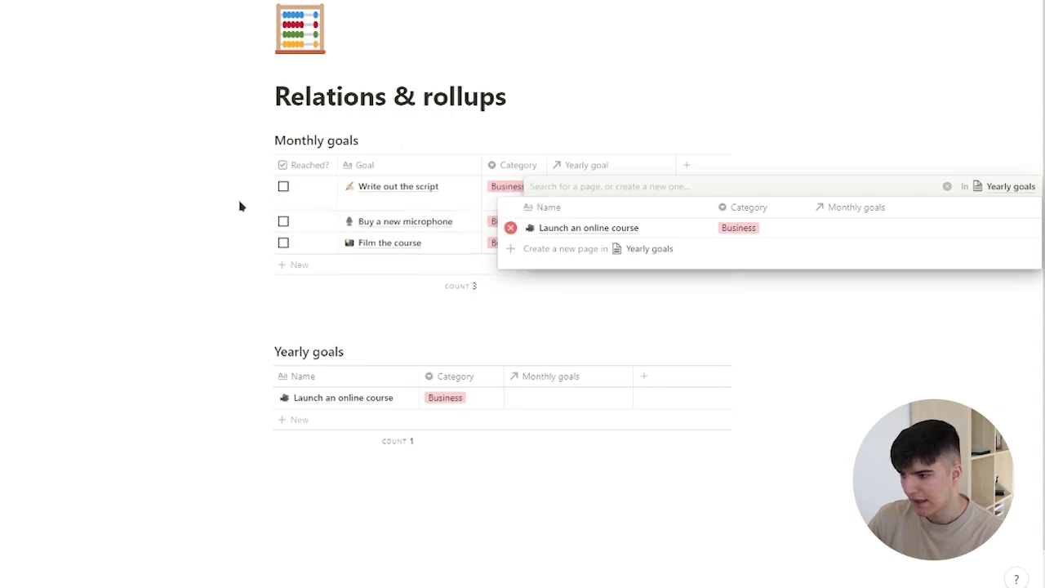
click(190, 217)
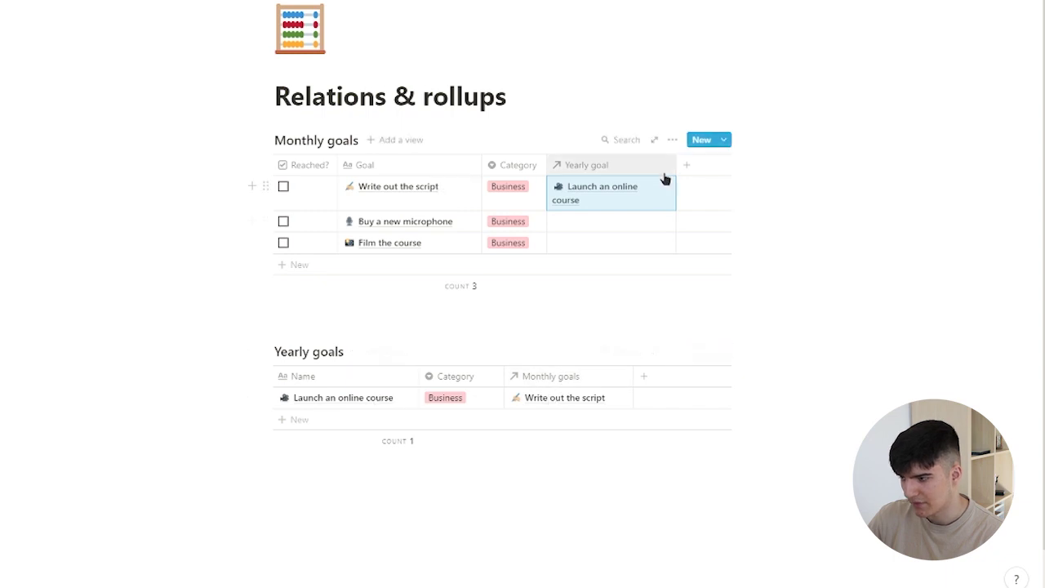
drag(677, 161, 704, 159)
scroll(248, 281, down, 1)
scroll(249, 280, up, 1)
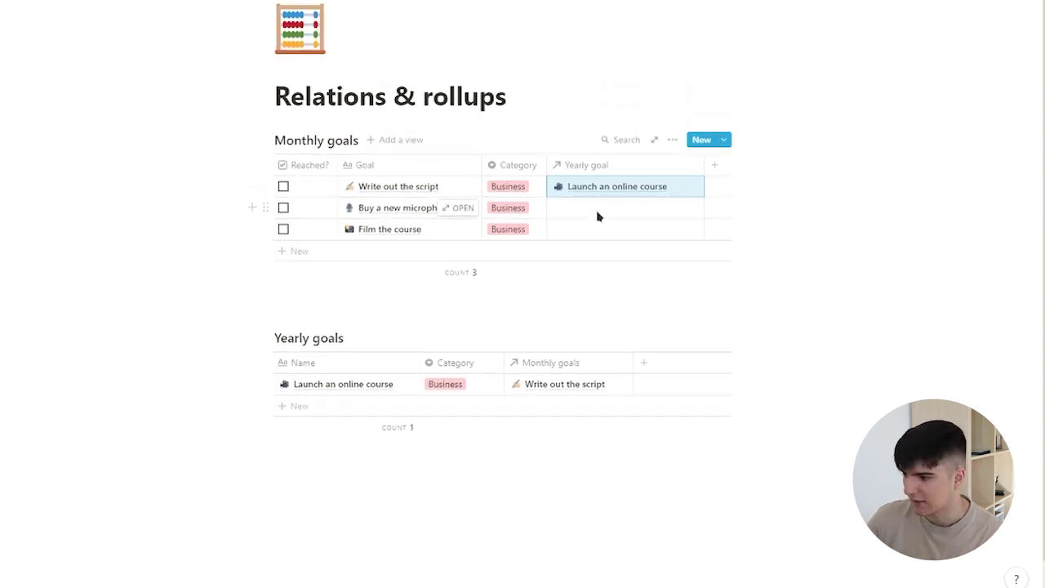
- Link the goals "Buy a new microphone" and "Film the course" to the yearly goal "Launch an online course"
click(592, 209)
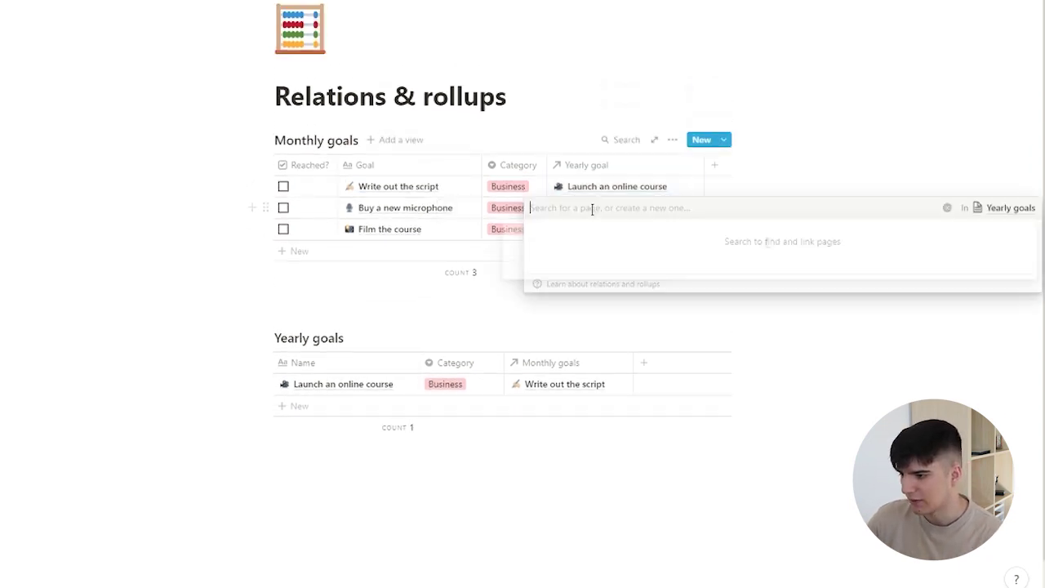
click(511, 249)
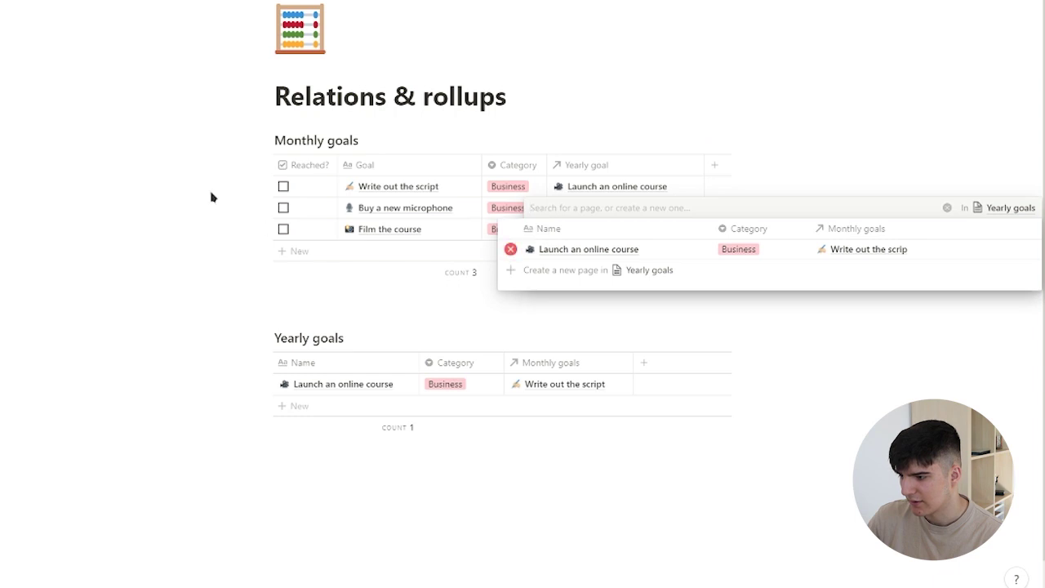
key(Escape)
click(586, 235)
click(532, 270)
key(Escape)
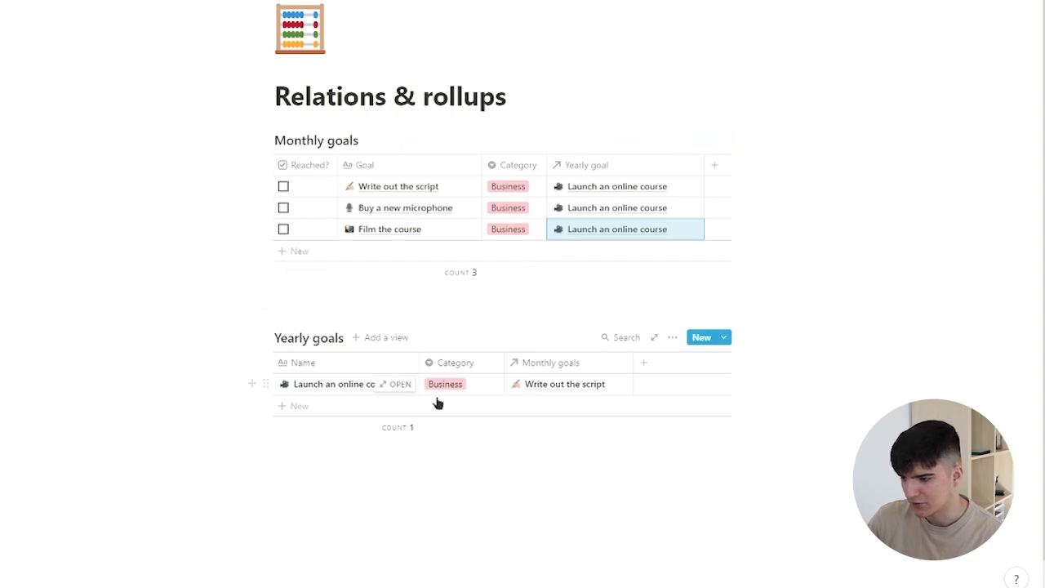
click(214, 291)
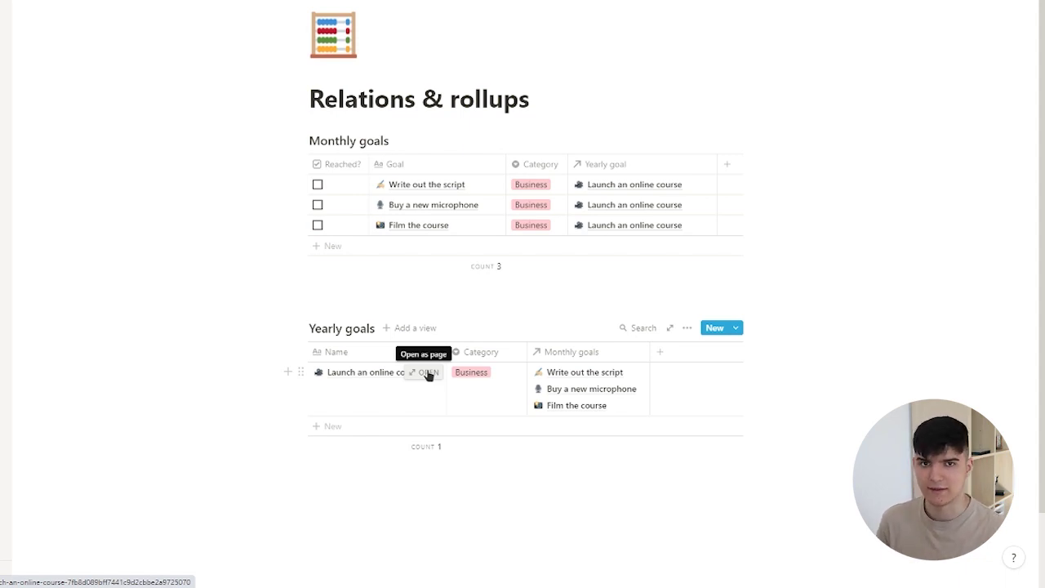
- Add a new column to the Yearly goals table and set its property type to Rollup
click(661, 357)
mouse_move(680, 428)
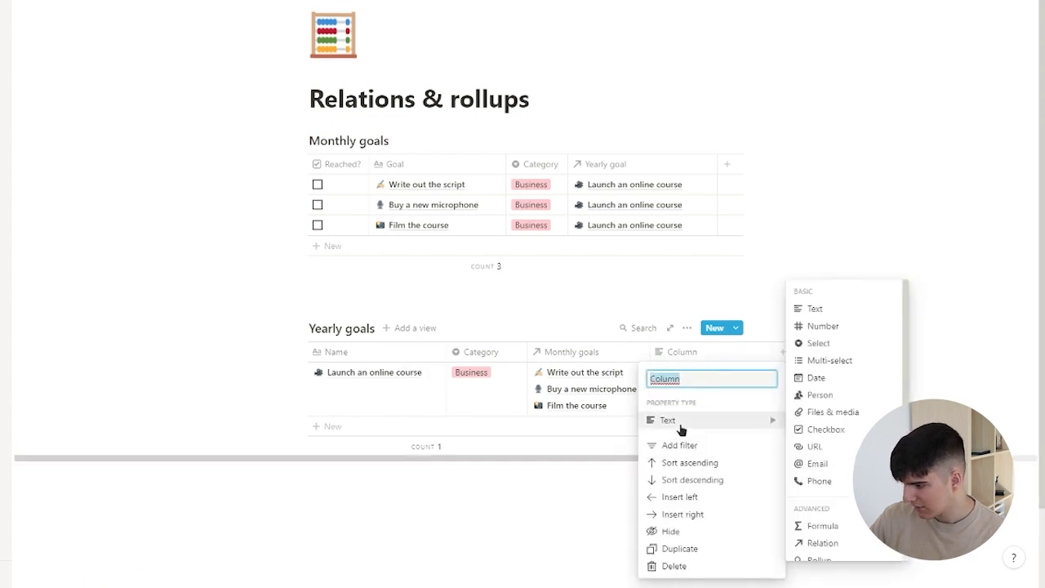
scroll(826, 463, down, 2)
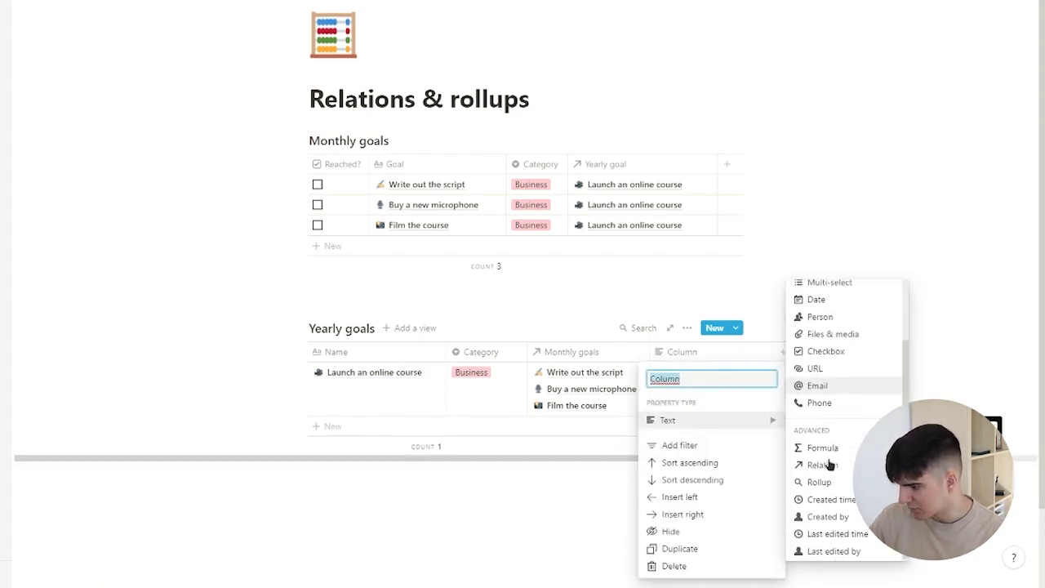
click(820, 482)
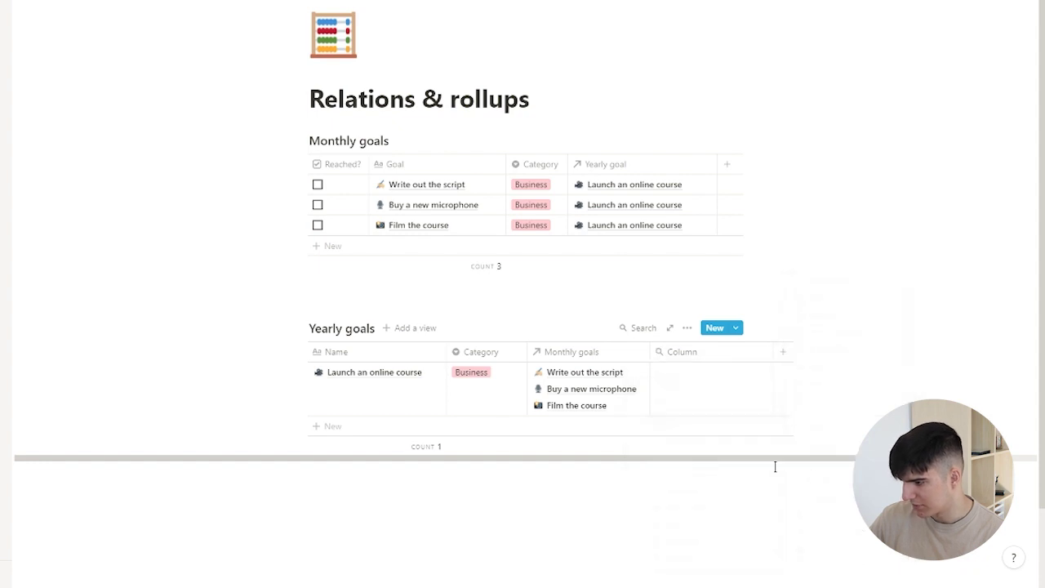
- Configure the rollup with relation Monthly goals, property Reached? and calculation Percent checked, and narrow its column
click(671, 382)
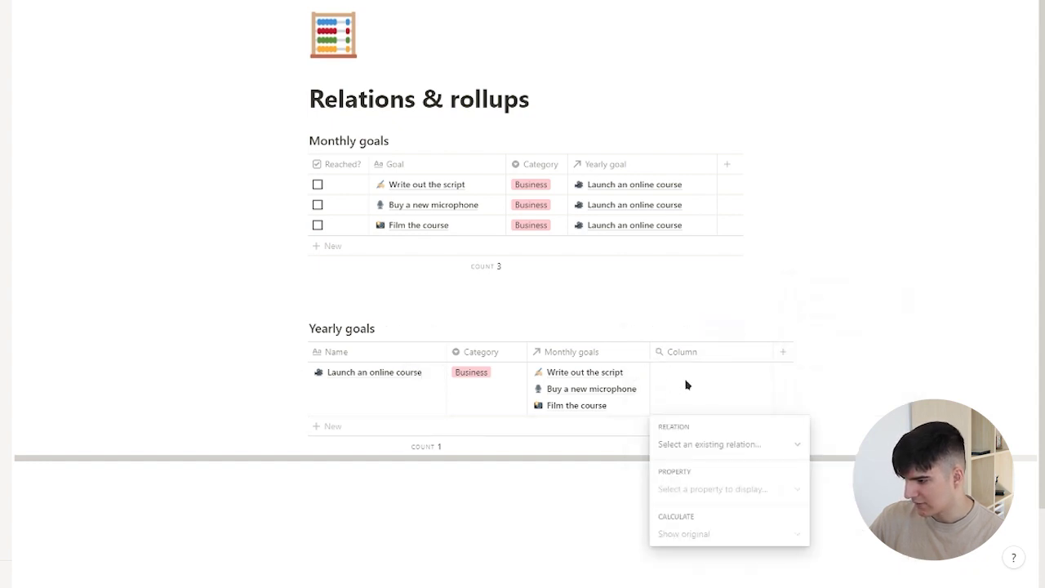
click(687, 449)
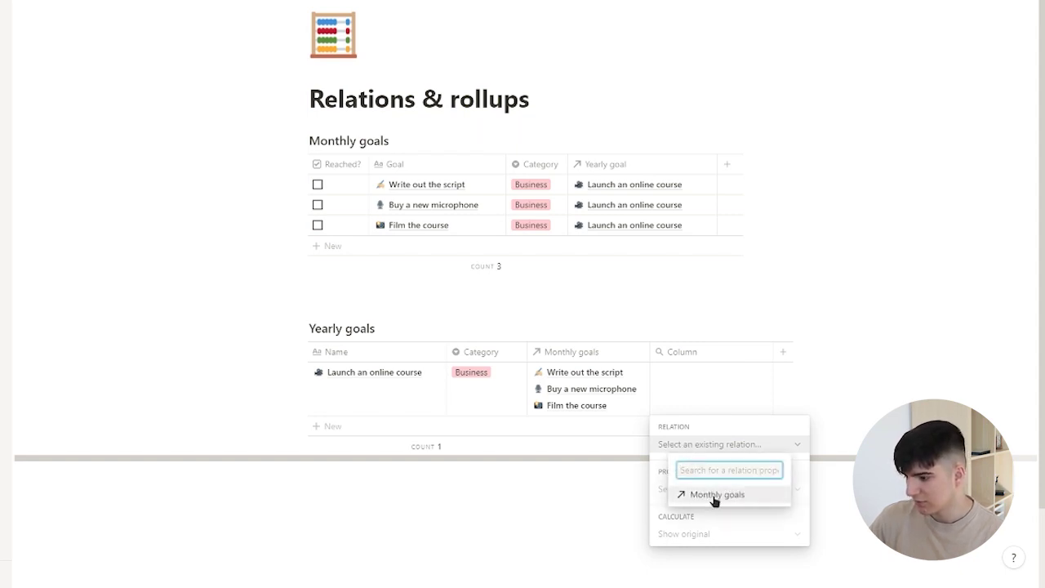
click(714, 495)
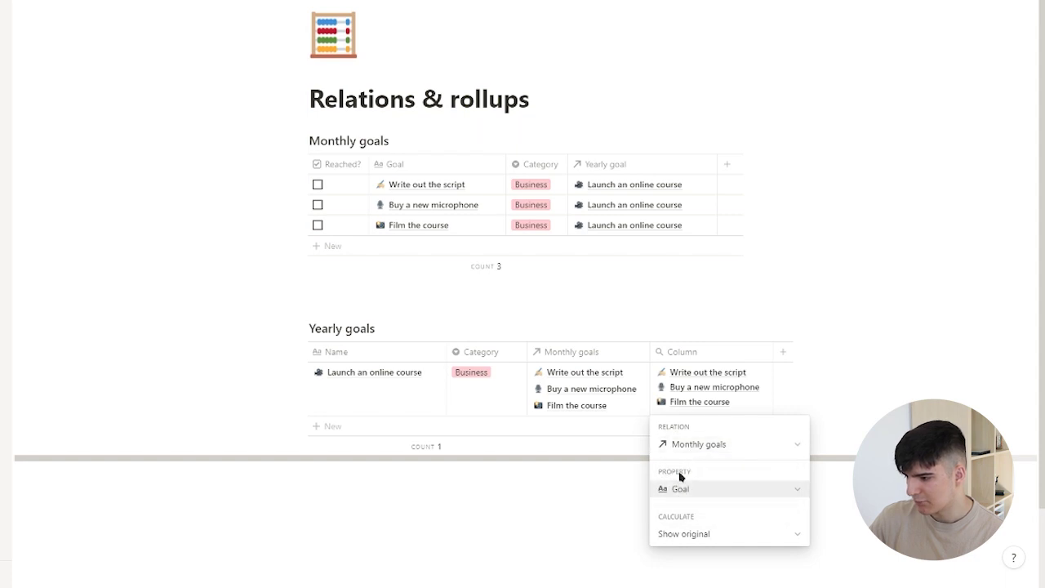
click(682, 493)
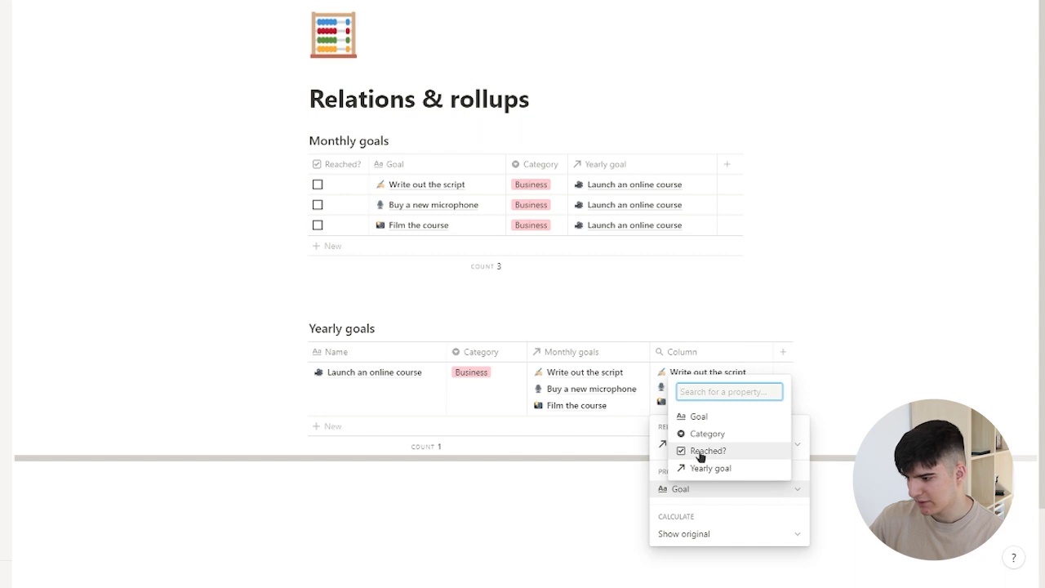
click(700, 453)
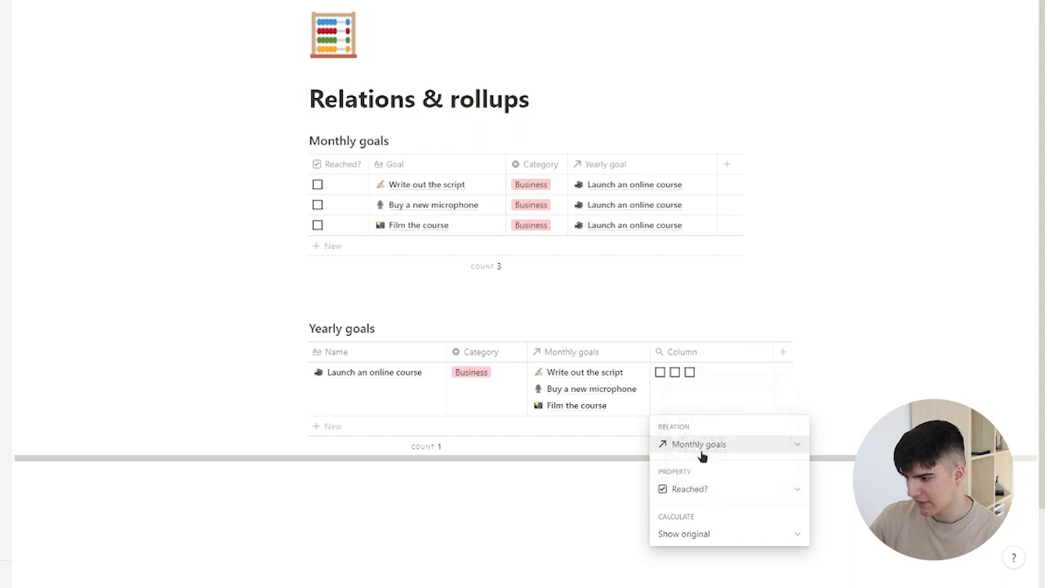
click(677, 536)
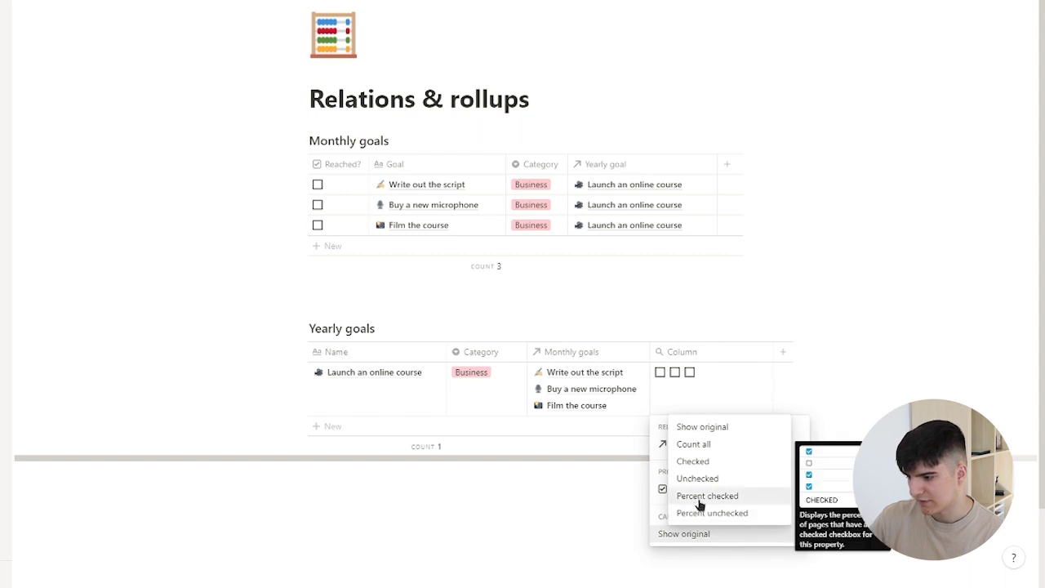
click(700, 496)
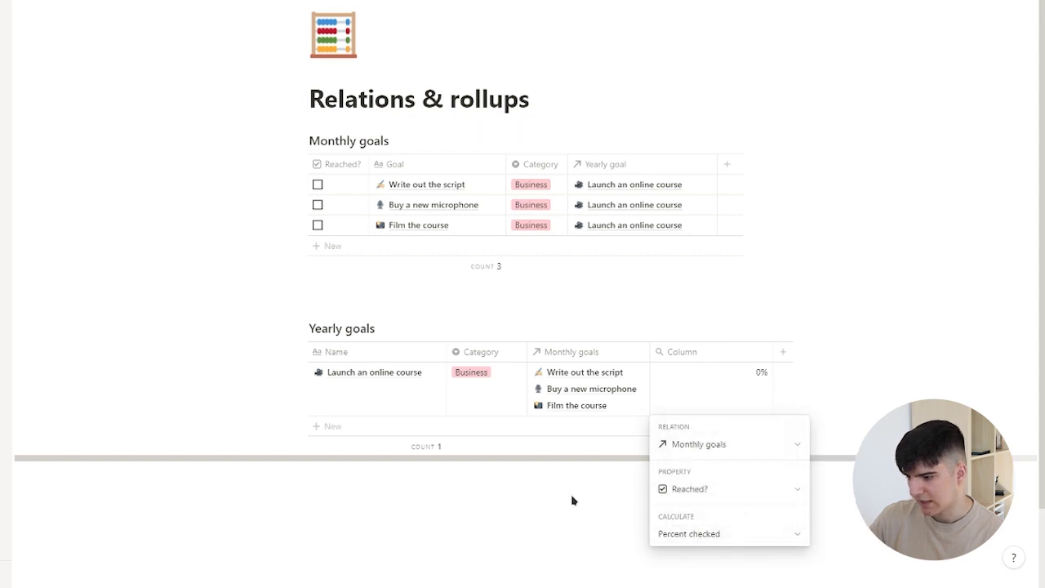
key(Escape)
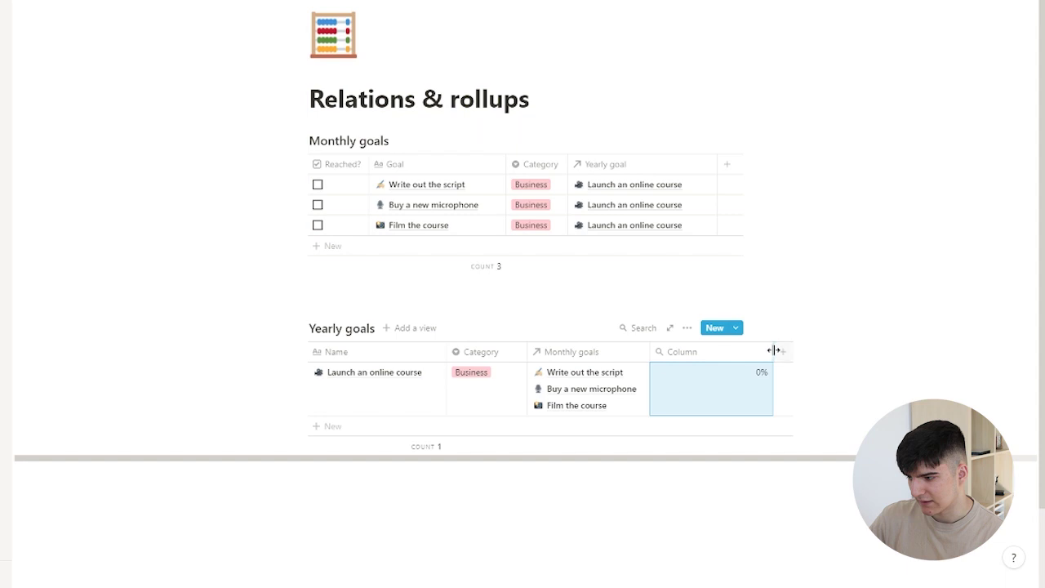
drag(773, 350, 713, 349)
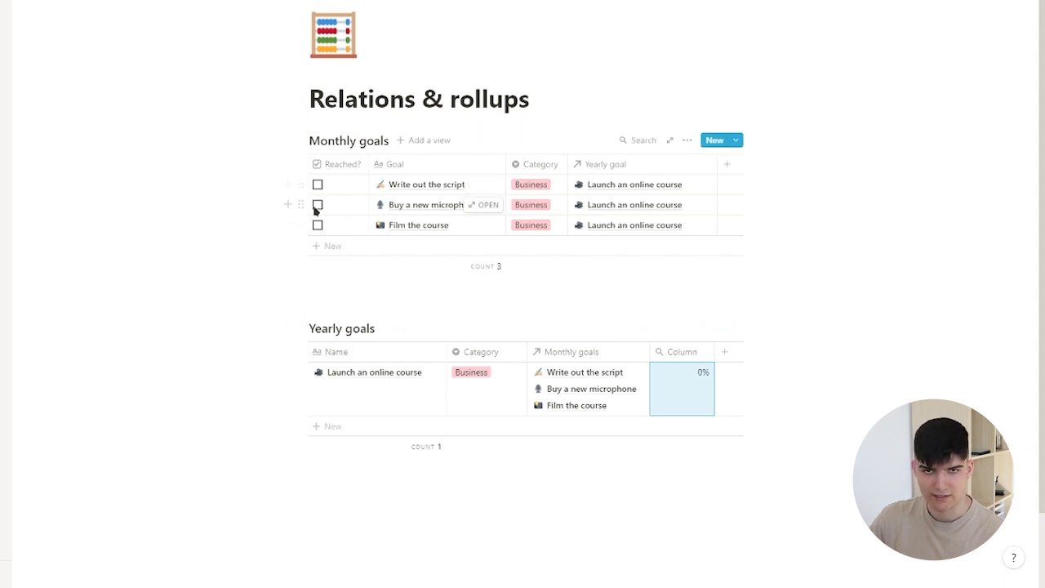
- Mark "Write out the script", "Buy a new microphone" and "Film the course" as reached in the Monthly goals table
click(422, 494)
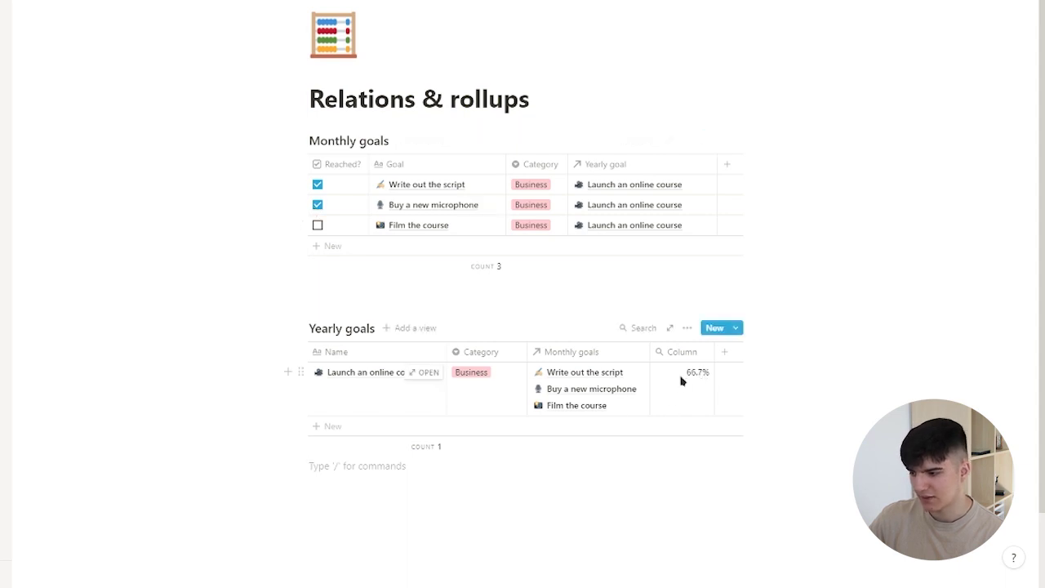
click(318, 225)
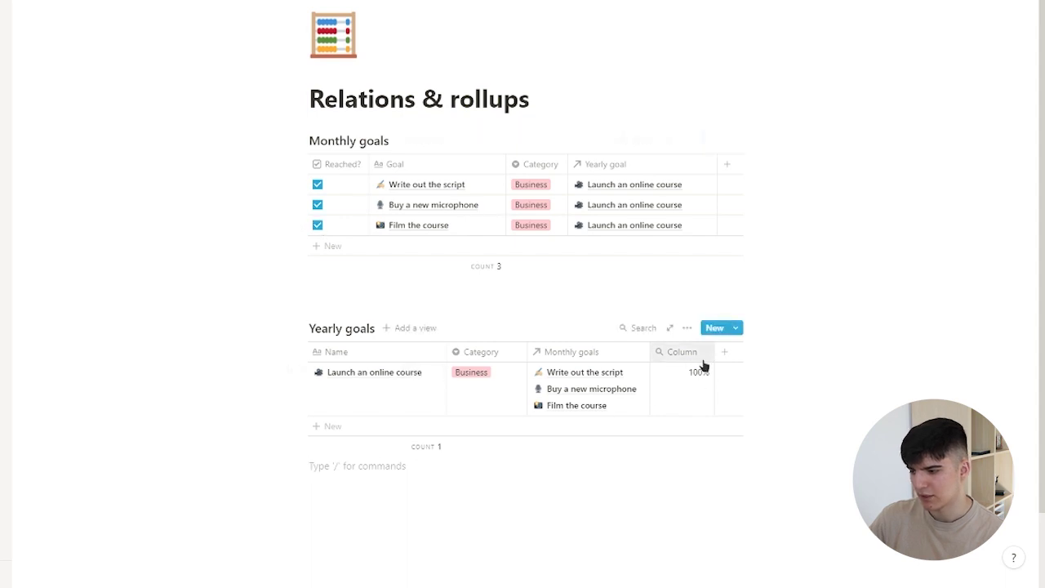